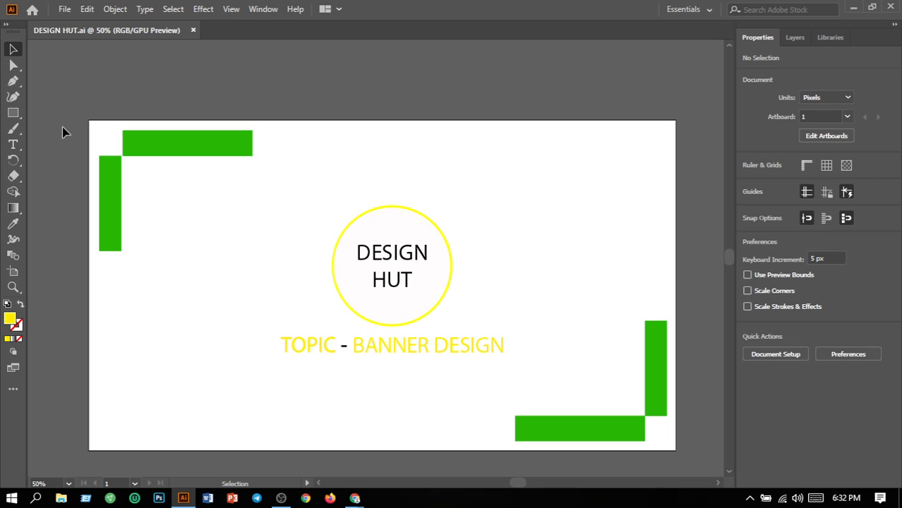
- Export the DESIGN HUT banner as a PNG using all artboards, at Screen (72 ppi) resolution with a white background
left_click(65, 10)
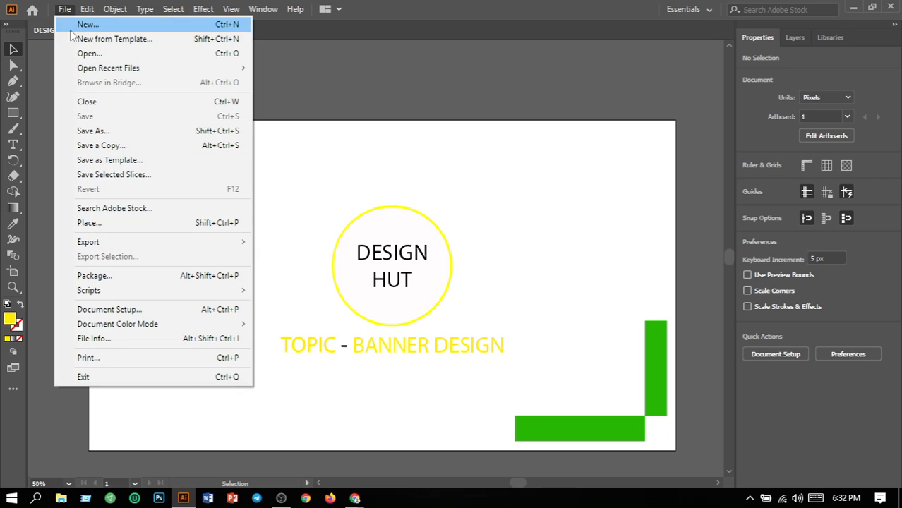
mouse_move(113, 242)
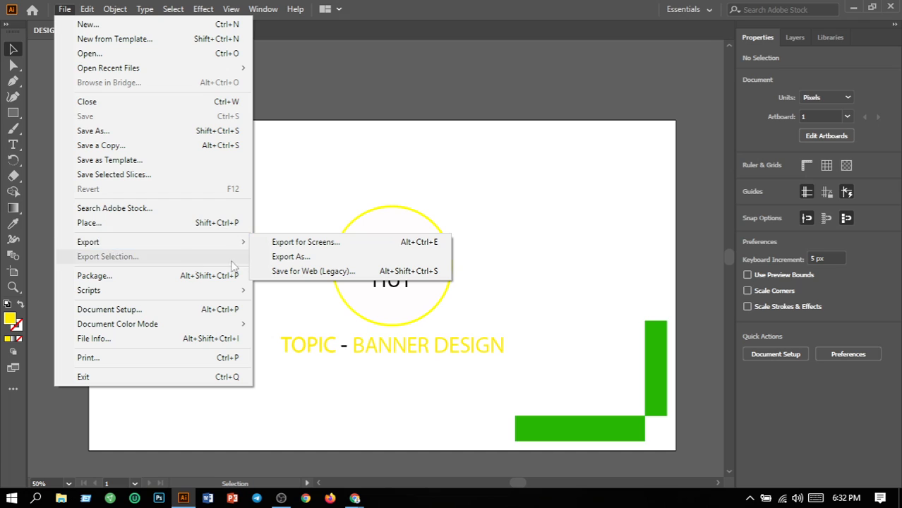
left_click(278, 257)
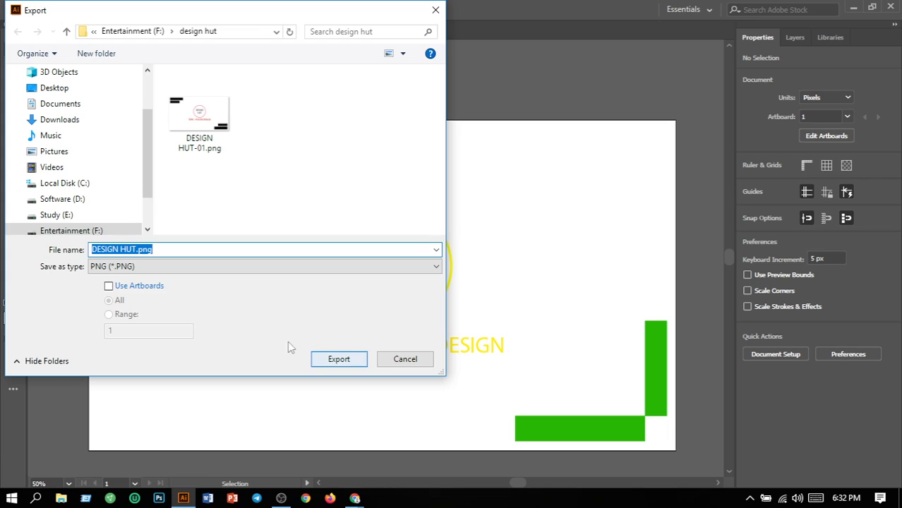
left_click(109, 287)
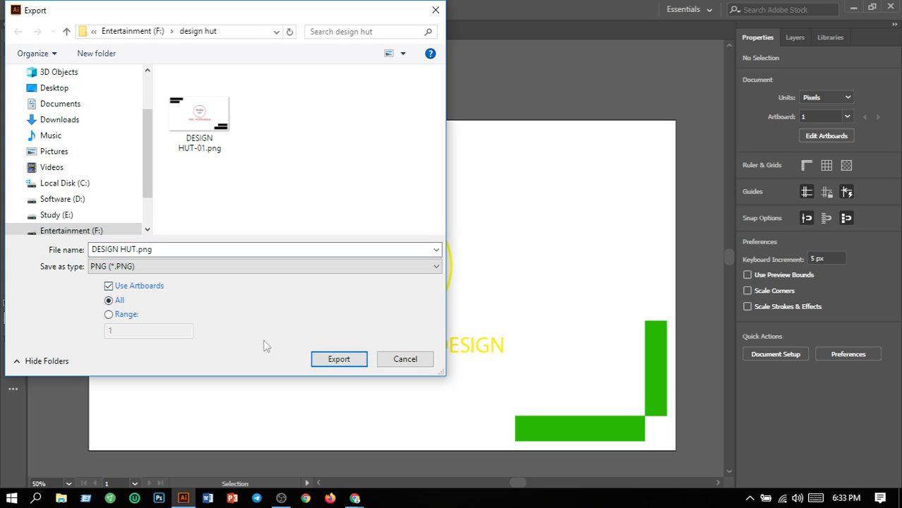
left_click(336, 361)
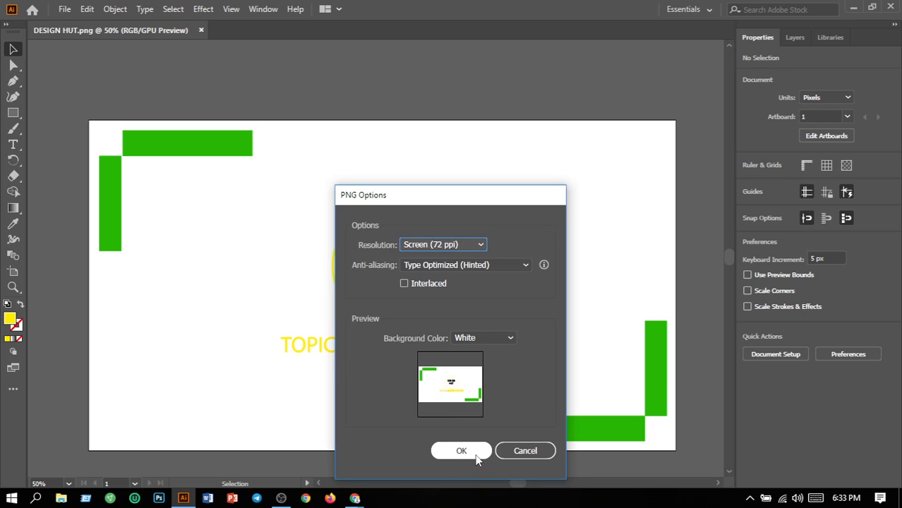
left_click(475, 454)
left_click(569, 279)
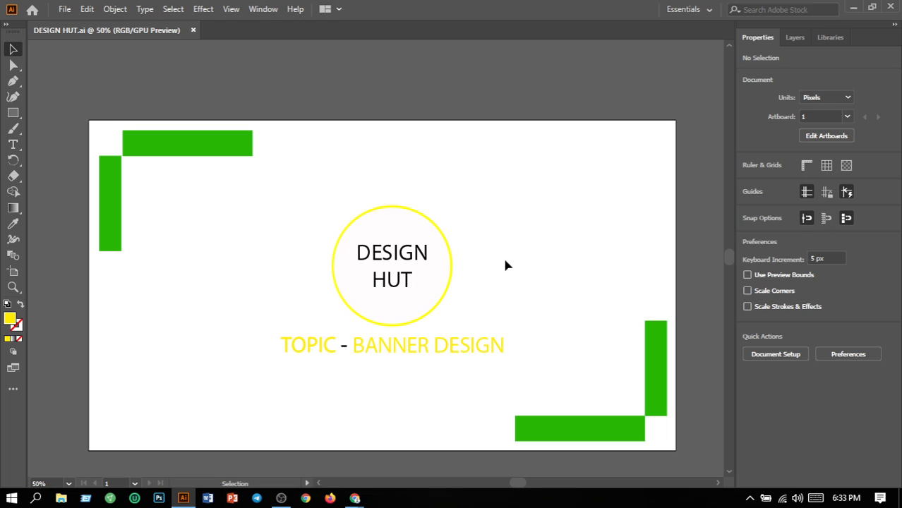
- Create a new document from the recent custom 1280 x 420 px preset
left_click(64, 9)
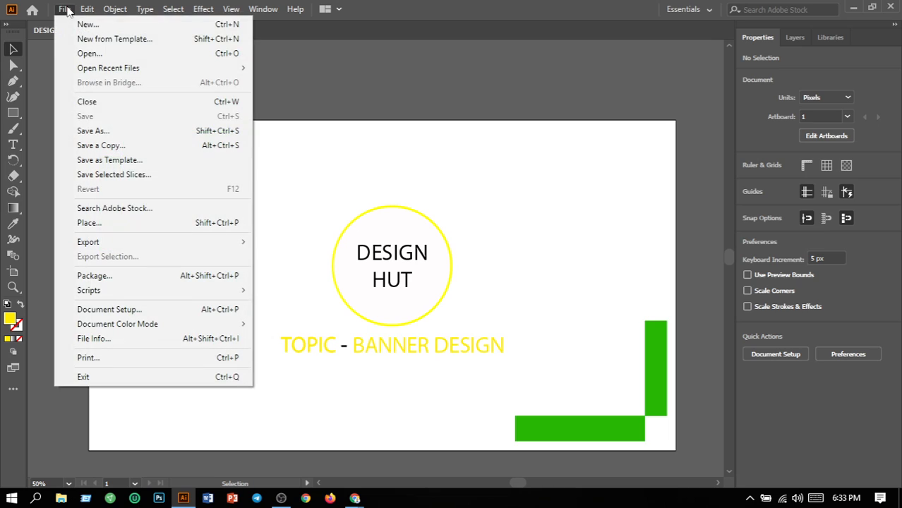
left_click(102, 26)
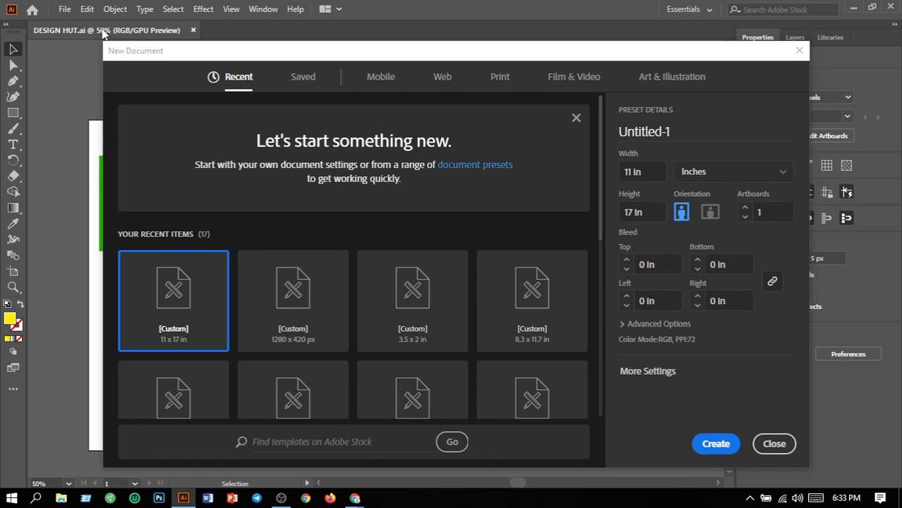
left_click(316, 344)
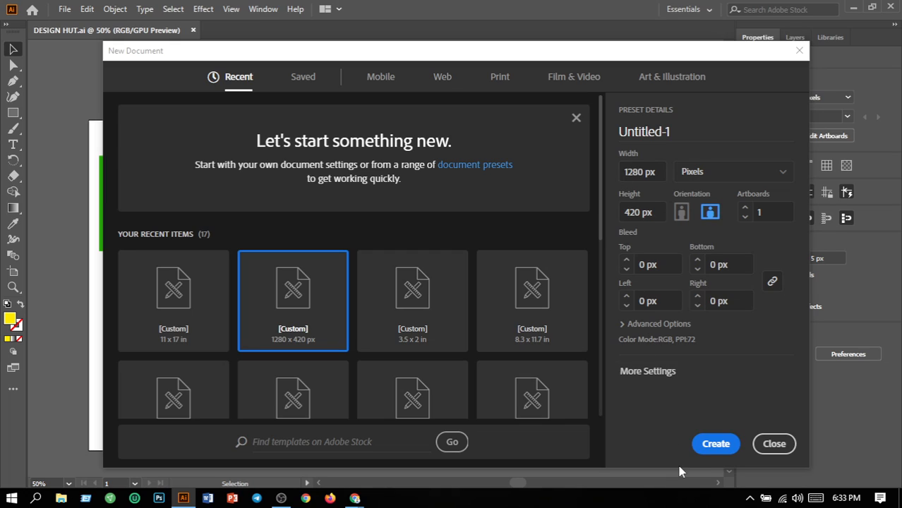
left_click(718, 445)
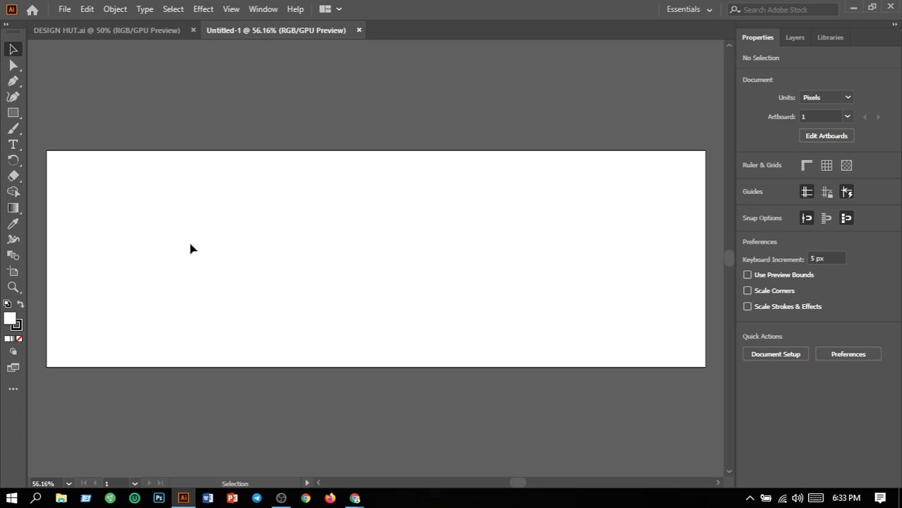
- Draw the outer edge of a horn-like shape with the Pen tool, curving up to a peak and down to a second tip
left_click(13, 80)
left_click_drag(170, 258, 210, 163)
key("ctrl+z")
left_click_drag(212, 198, 237, 237)
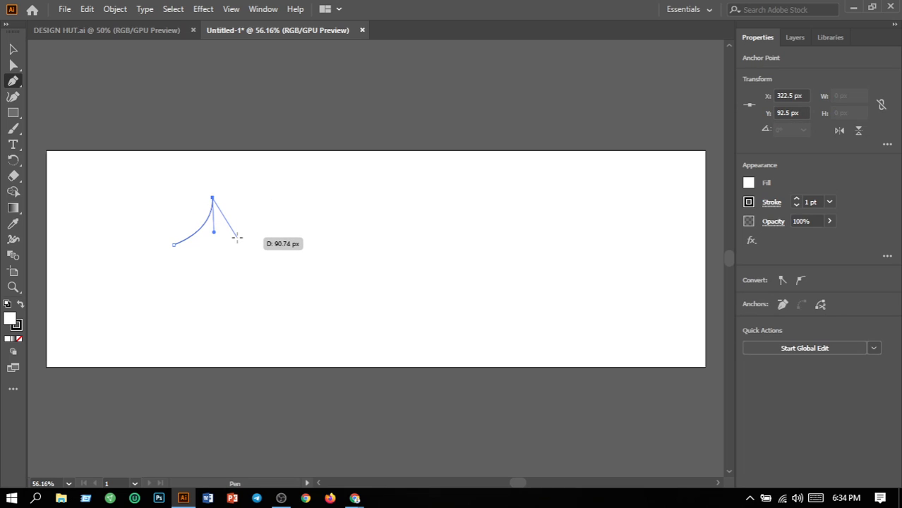
left_click_drag(238, 237, 237, 237)
left_click_drag(237, 237, 226, 272)
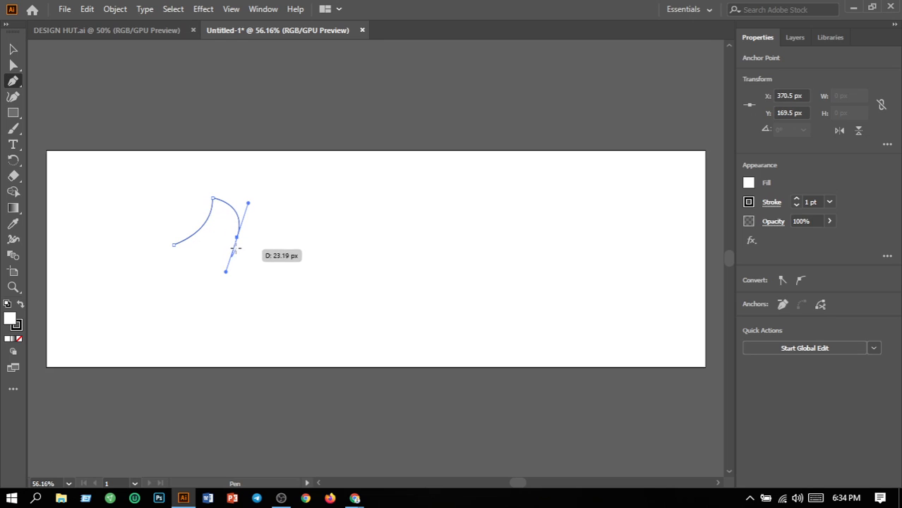
- Draw the horn shape's curved inner edge back to the starting tip, close the path and deselect it
left_click_drag(237, 237, 210, 219)
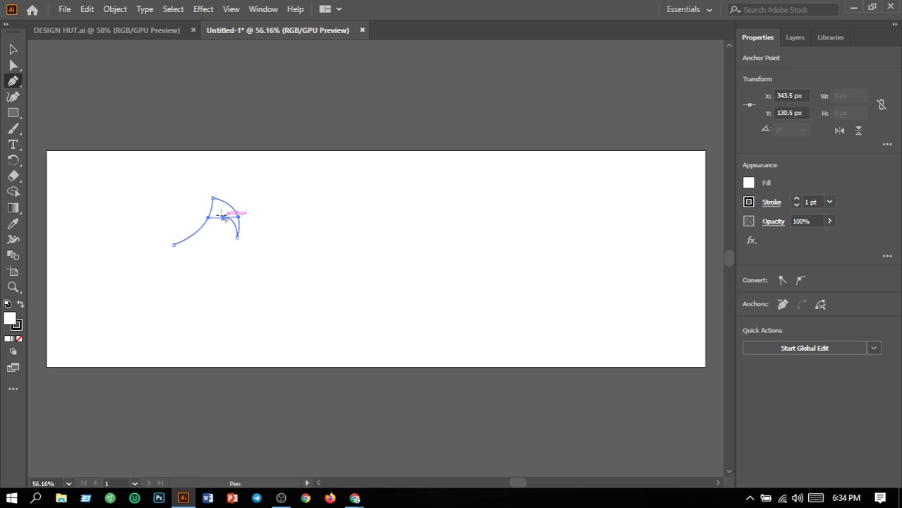
left_click(223, 218)
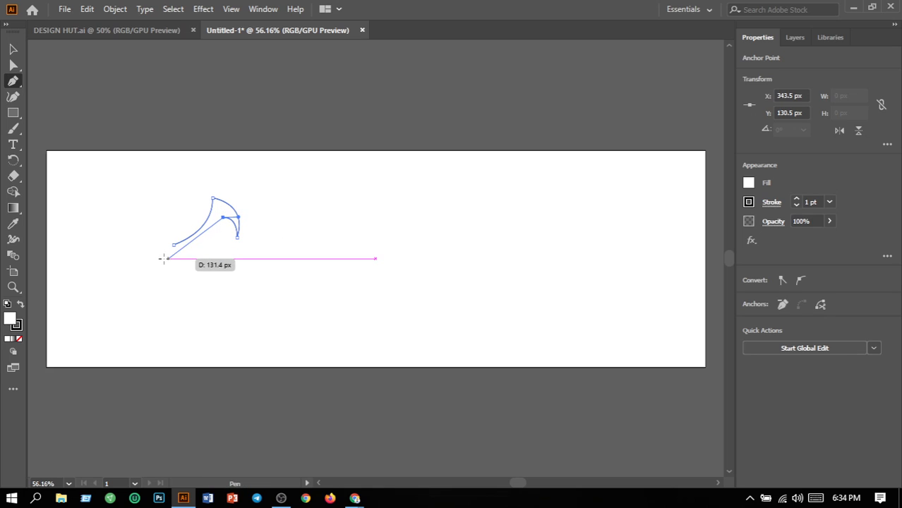
left_click_drag(175, 246, 182, 264)
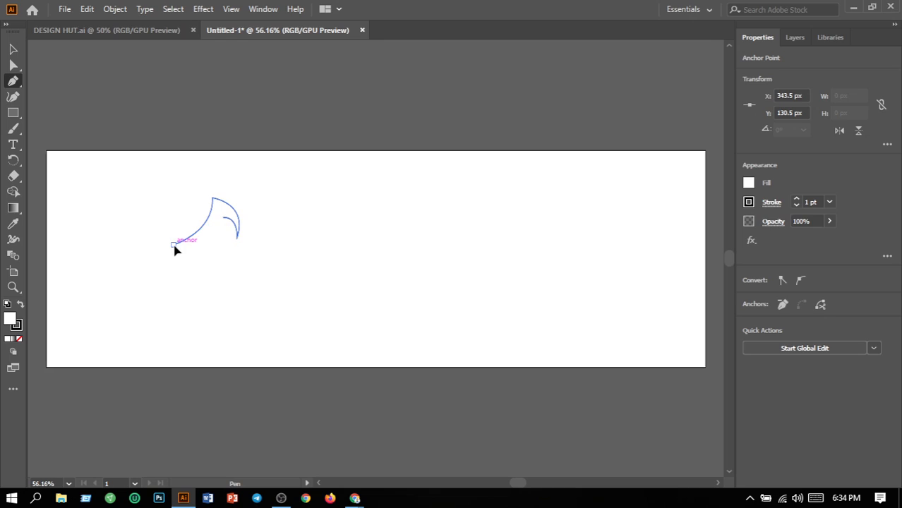
left_click_drag(164, 224, 131, 257)
left_click(16, 50)
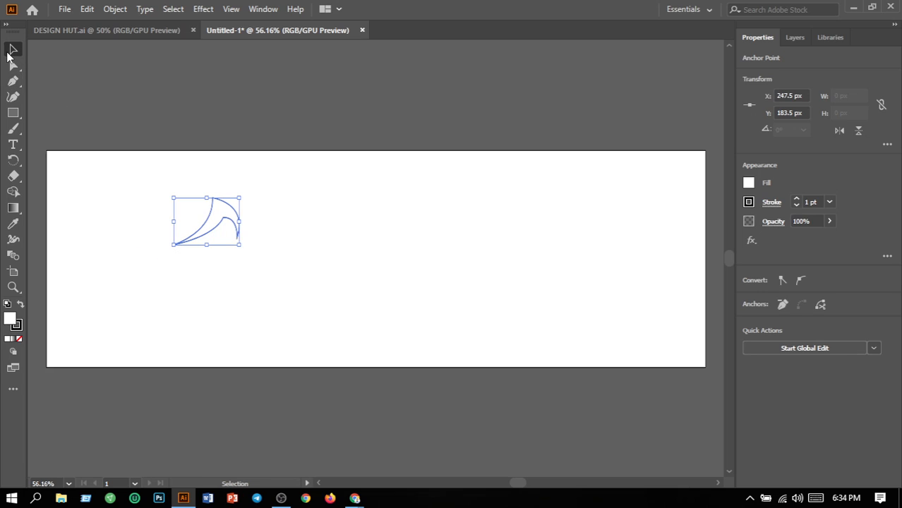
left_click(308, 279)
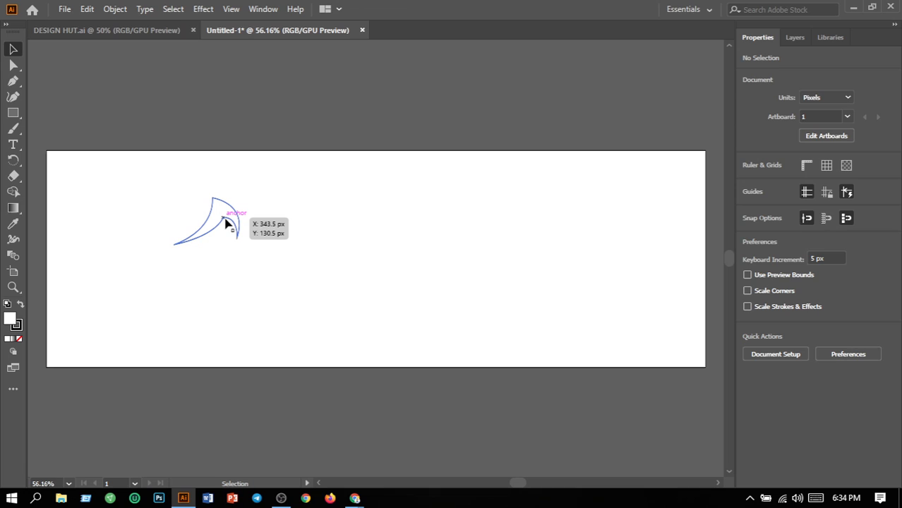
- Move the horn shape towards the middle of the artboard and enlarge it to about 405 x 259 px
left_click_drag(226, 222, 360, 251)
left_click(405, 320)
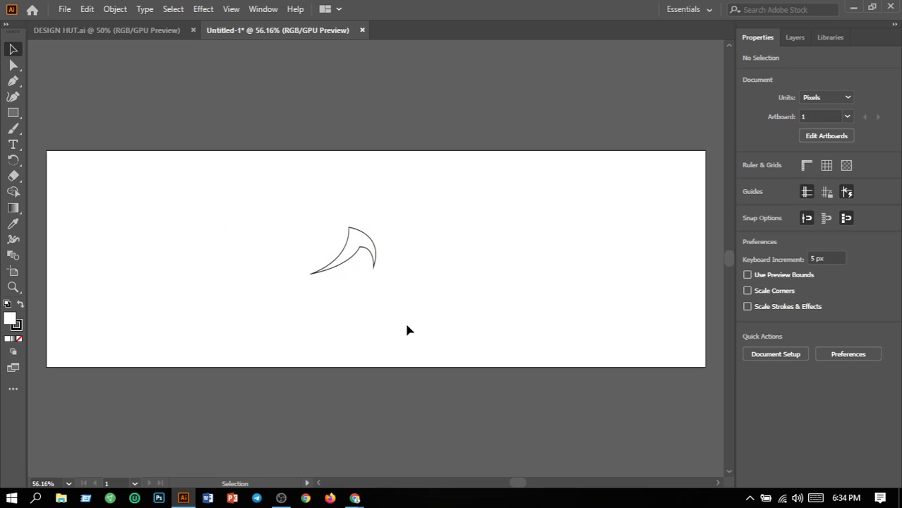
left_click(373, 246)
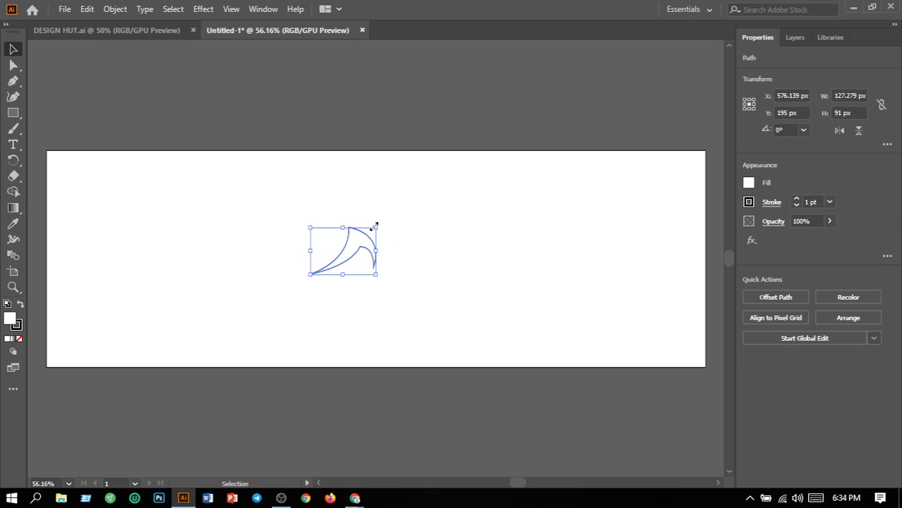
left_click_drag(377, 226, 523, 183)
left_click_drag(442, 230, 459, 216)
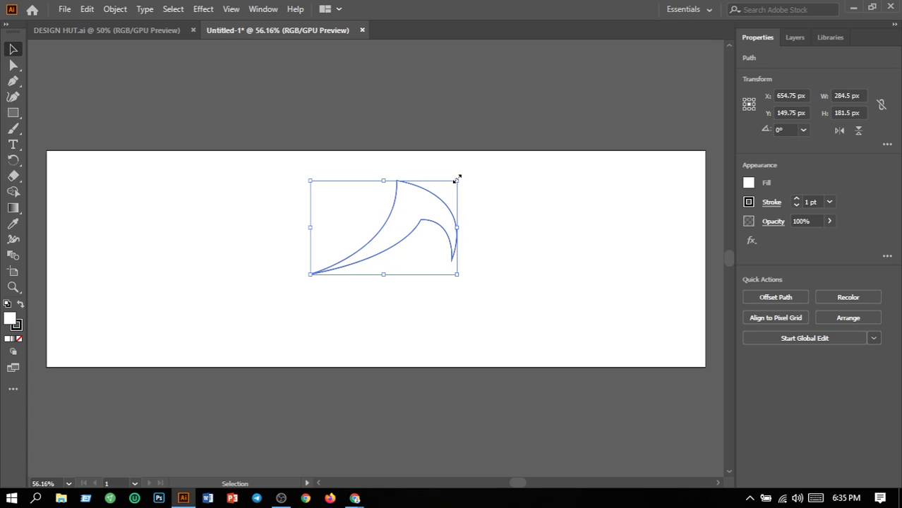
left_click_drag(455, 183, 610, 151)
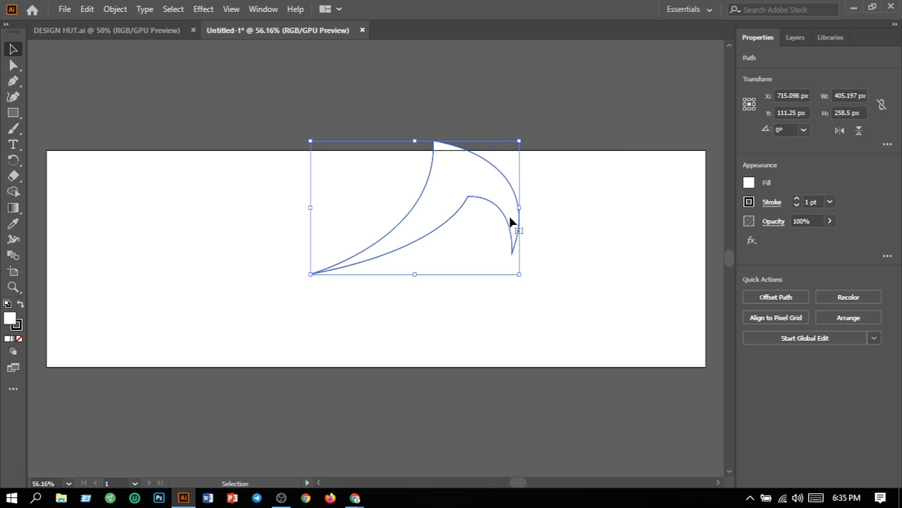
- Reposition the enlarged shape near the artboard's centre, at about X 612 px and Y 211 px
left_click_drag(485, 211, 425, 252)
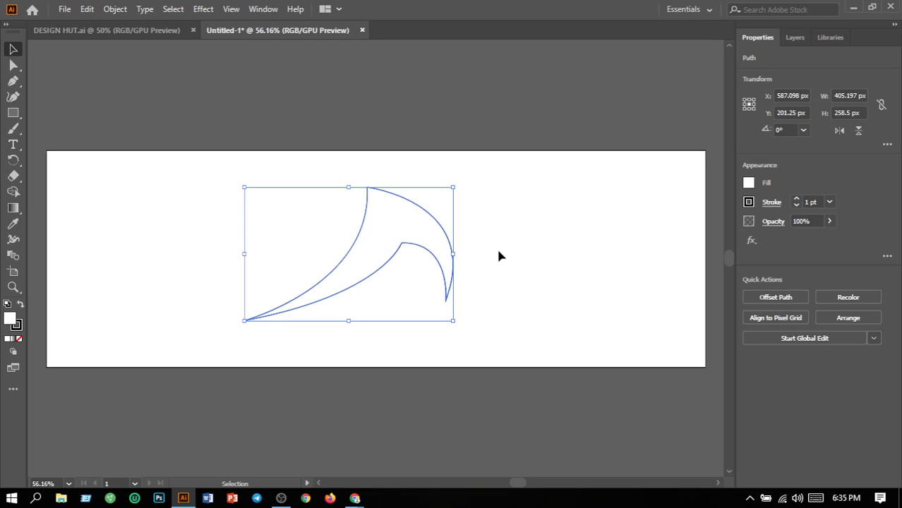
key("Down")
key("Right")
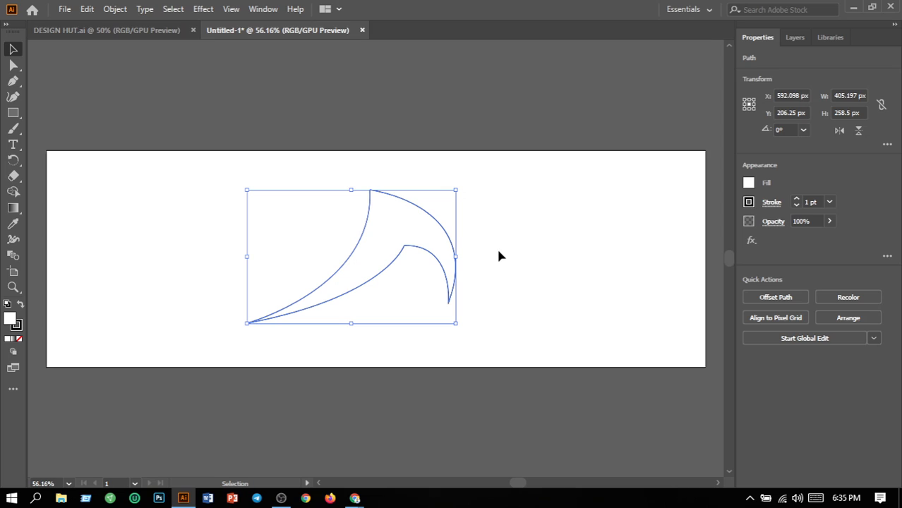
key("Right")
key("Right")
key("Right")
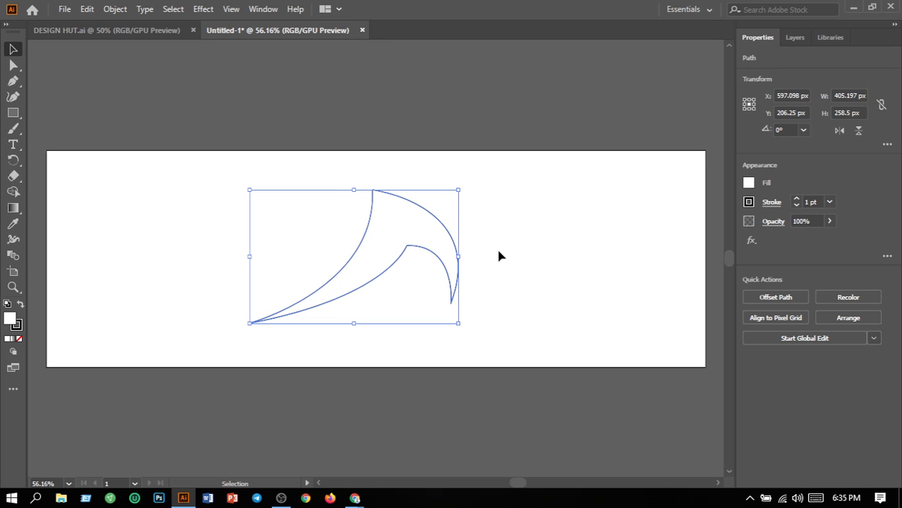
key("Right")
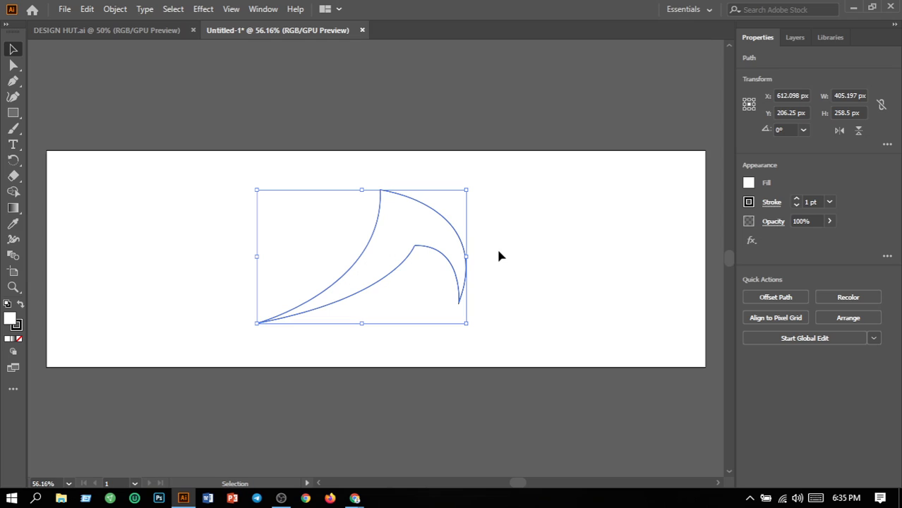
key("Down")
key("Down")
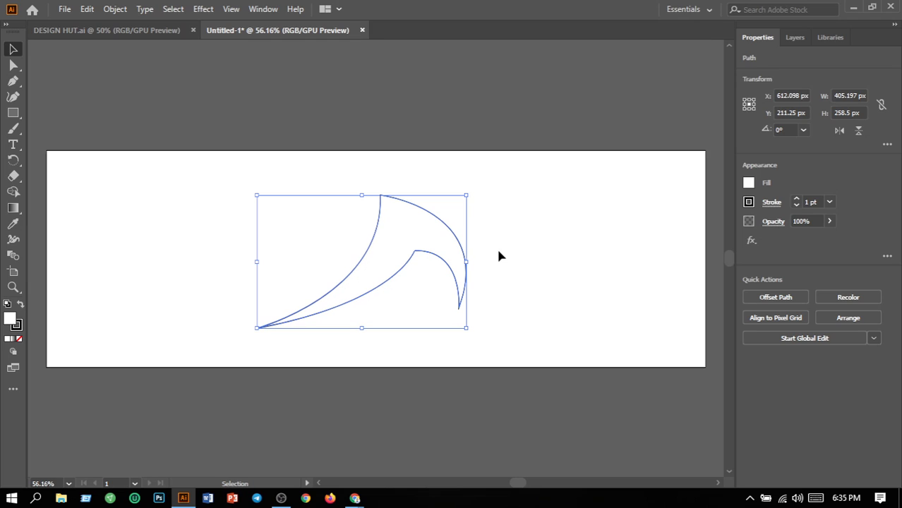
key("Up")
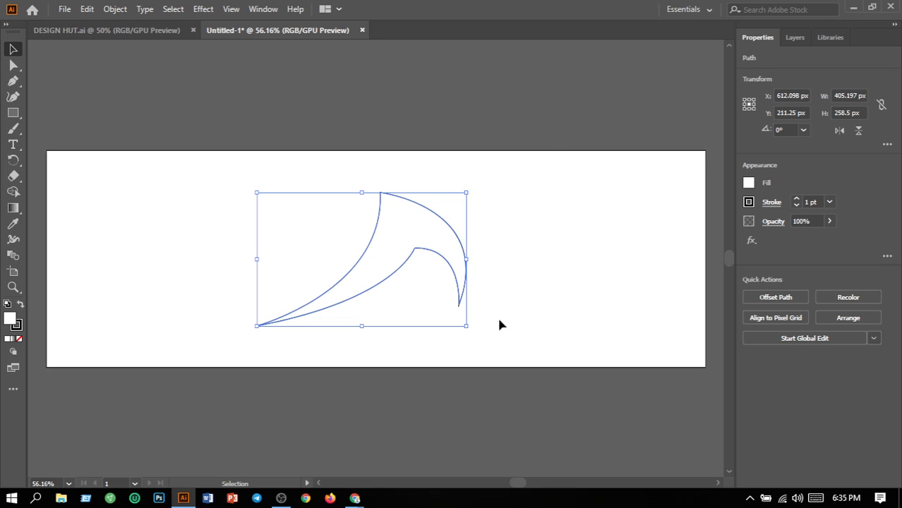
left_click(289, 258)
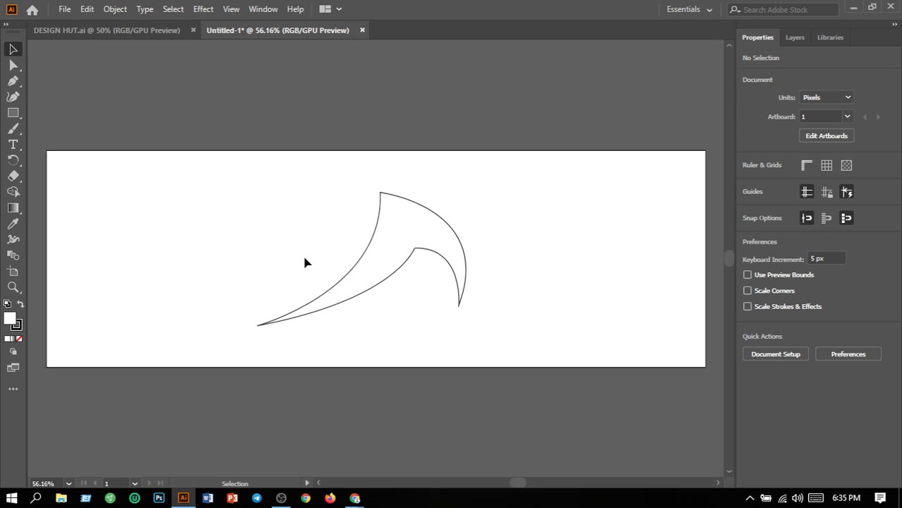
- Remove the horn shape's outline by setting its stroke weight to 0
left_click(382, 285)
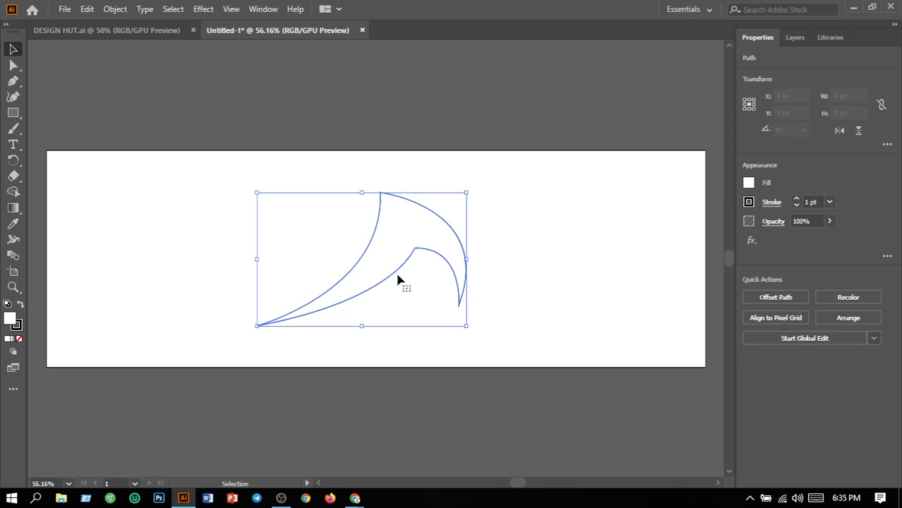
left_click(813, 202)
type("0")
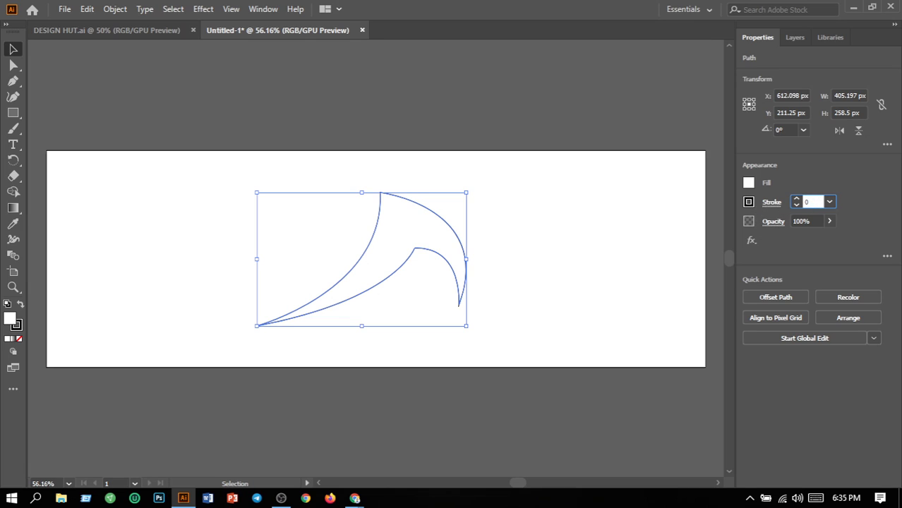
key("Return")
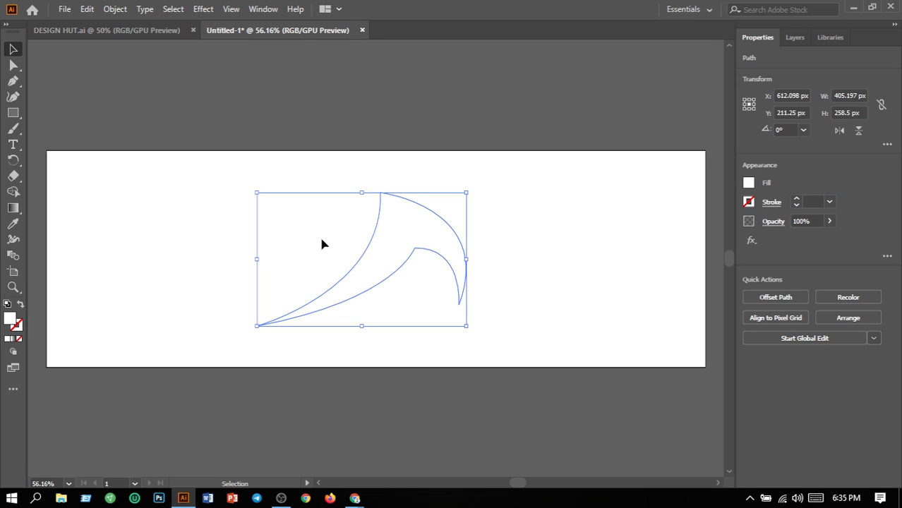
- Fill the horn shape with a linear gradient from green to black, then deselect it
left_click(14, 211)
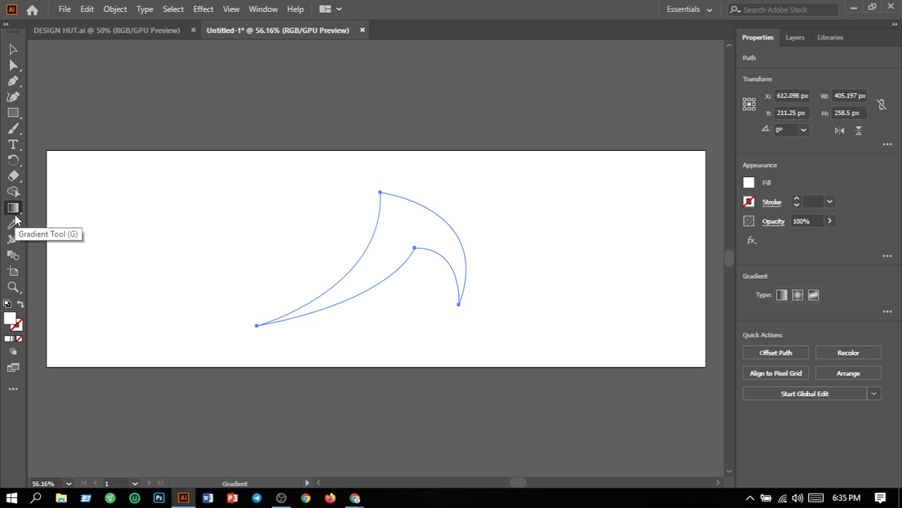
left_click(782, 296)
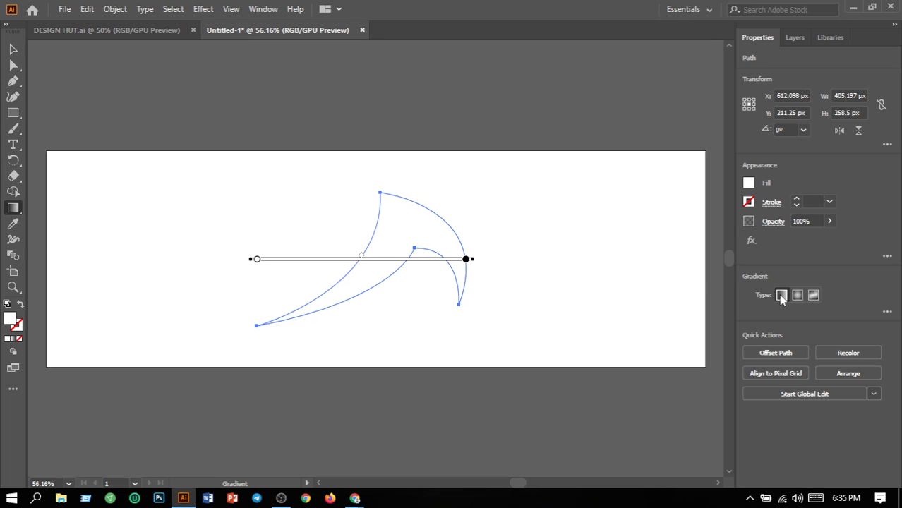
left_click(887, 312)
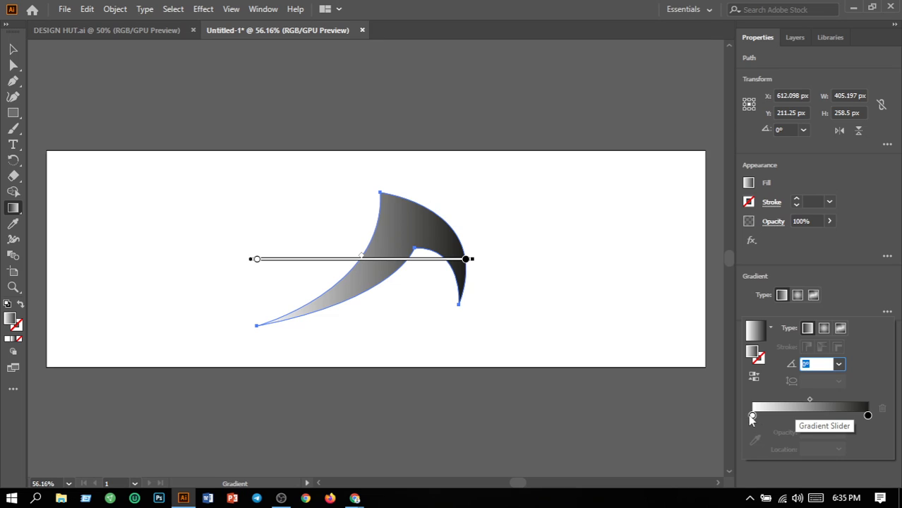
left_click(752, 416)
double_click(753, 415)
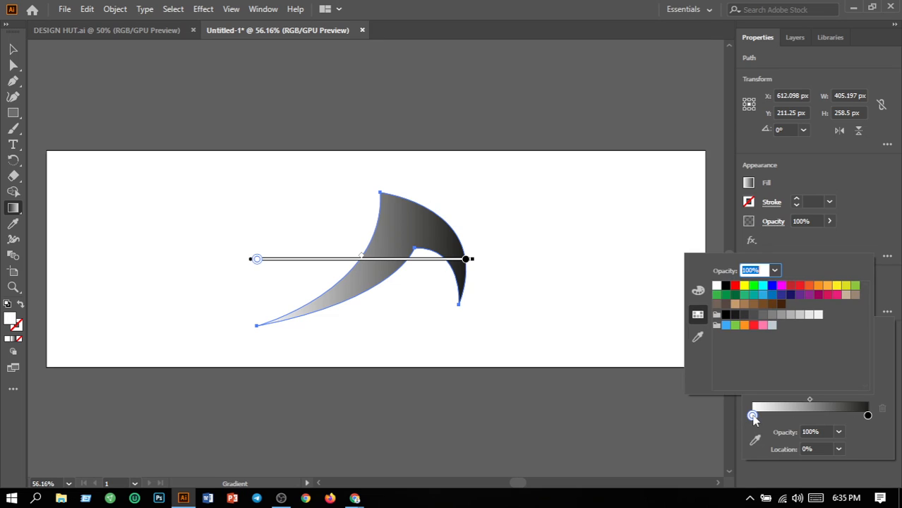
left_click(725, 301)
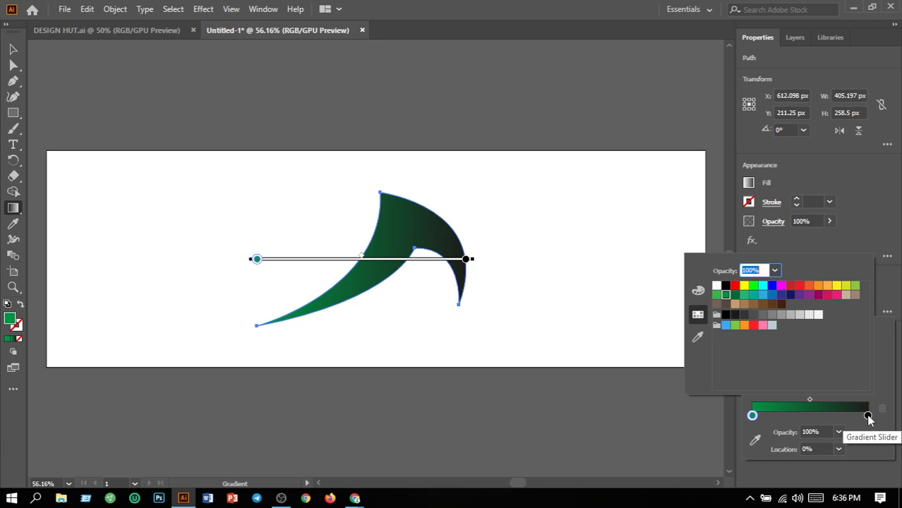
left_click(15, 55)
left_click(15, 55)
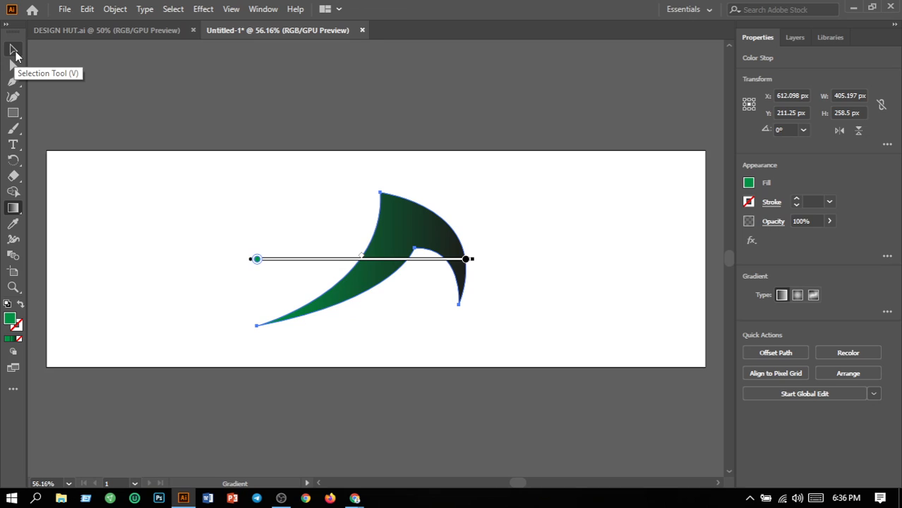
left_click(14, 55)
left_click(135, 206)
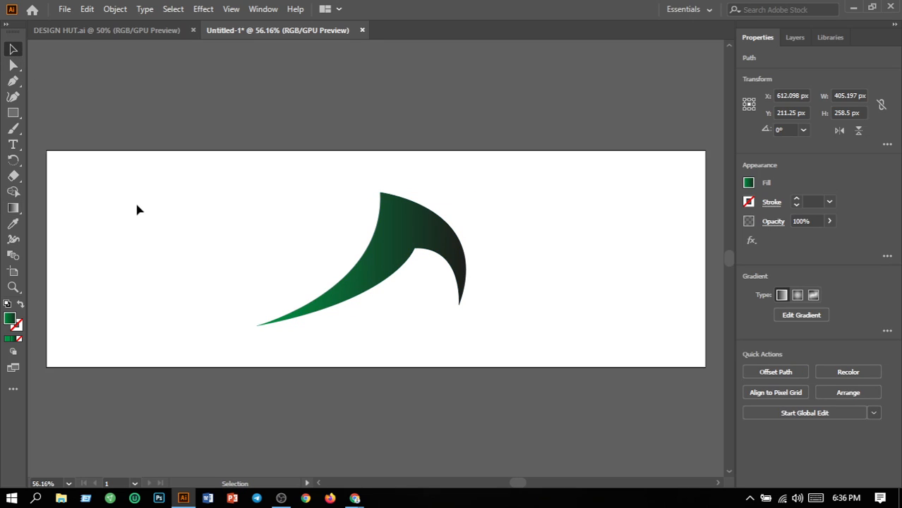
- Reduce the gradient-filled horn shape's opacity to 50% and deselect it
left_click(399, 255)
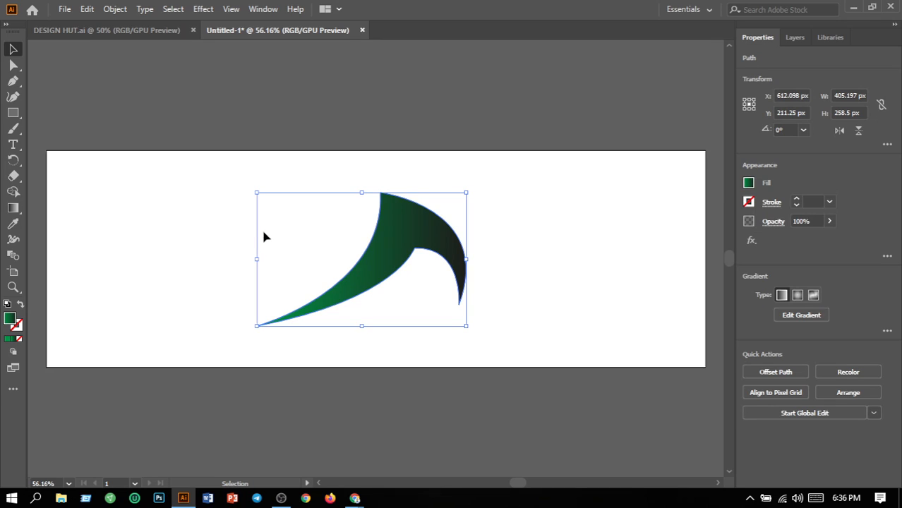
left_click(830, 222)
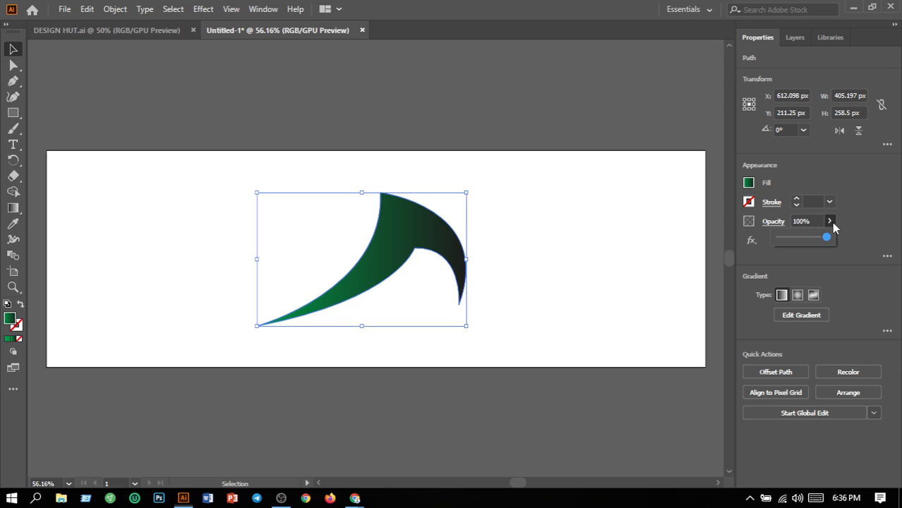
left_click(791, 237)
left_click_drag(800, 240, 812, 243)
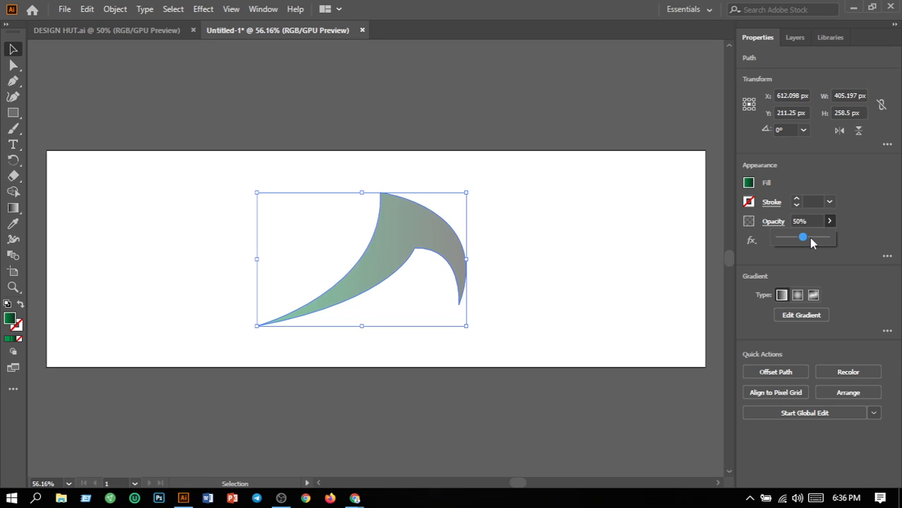
left_click(507, 249)
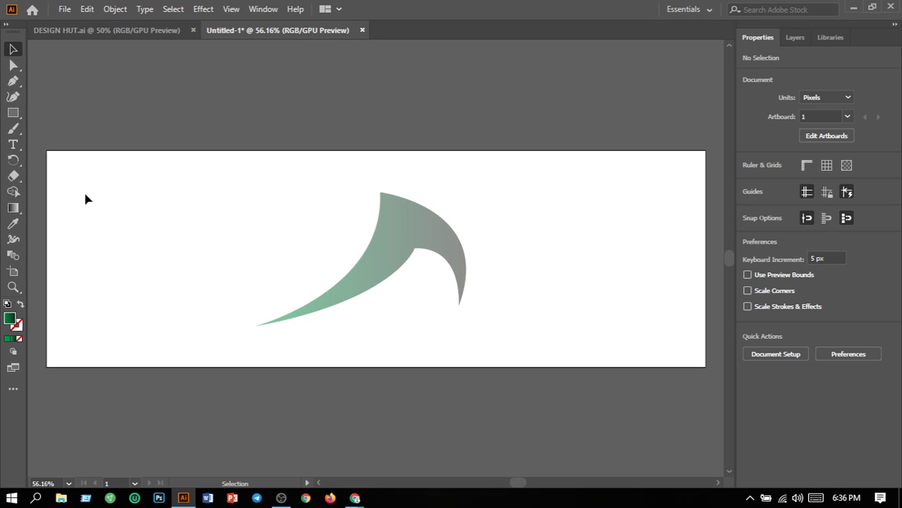
- Add the text "COMAPANY NAME" in the artboard's upper-left corner
scroll(85, 199, "down", 1)
left_click(12, 144)
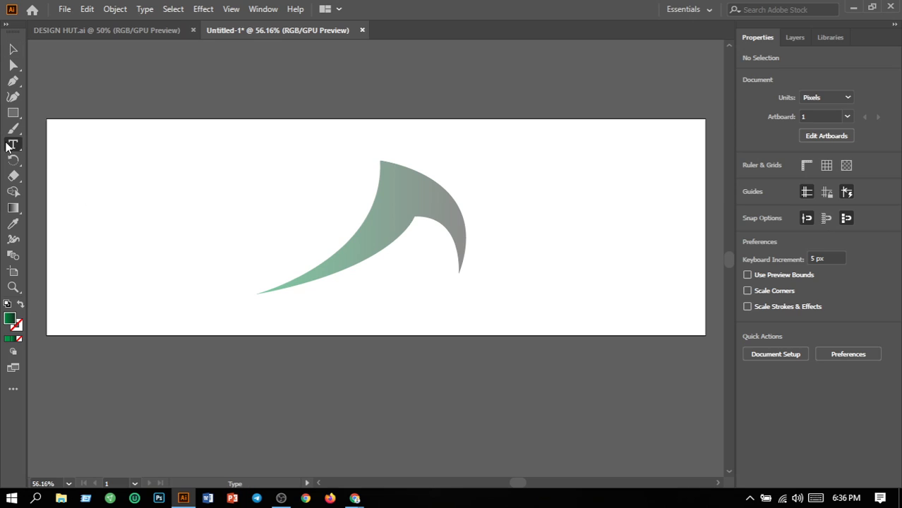
left_click(72, 150)
type("c")
key("BackSpace")
type("COMAPANY NAME")
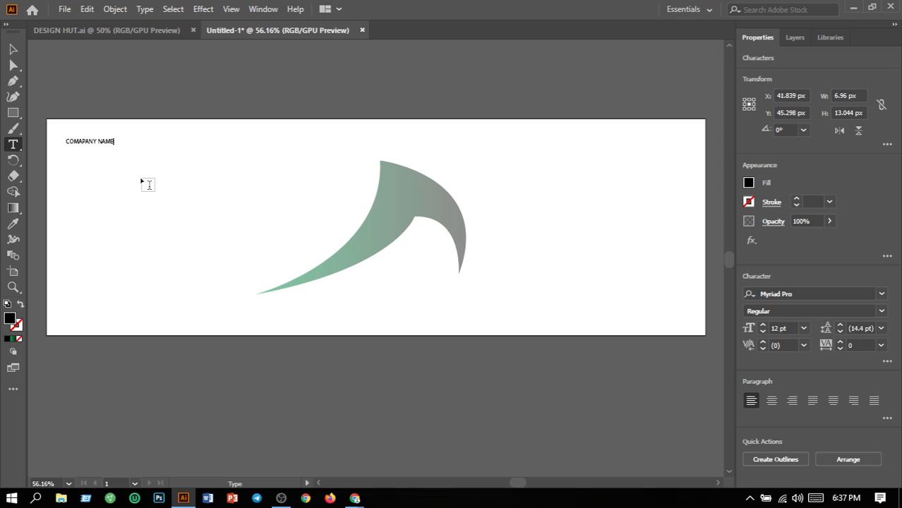
- Add a second line reading "ADDRESS - DHAKA" at 10 pt under the company name and finish the text
key("Return")
type("a")
key("BackSpace")
key("BackSpace")
left_click(804, 329)
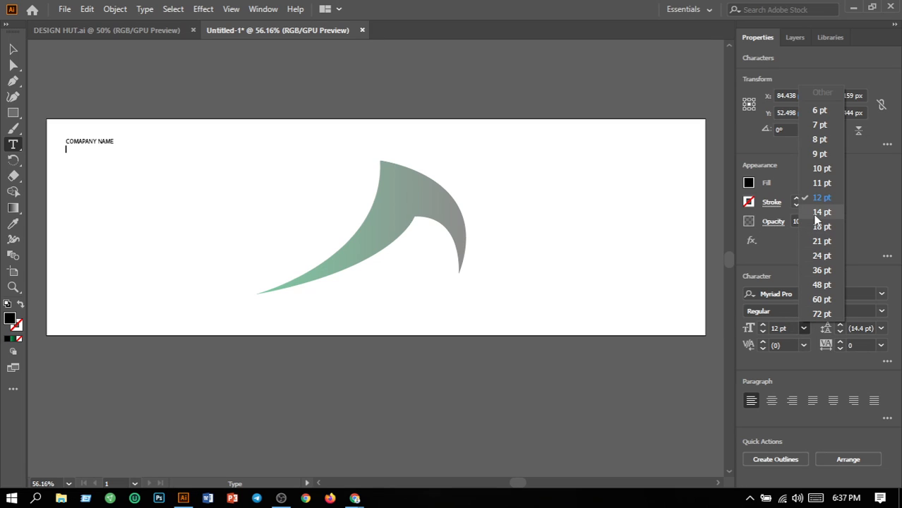
left_click(820, 169)
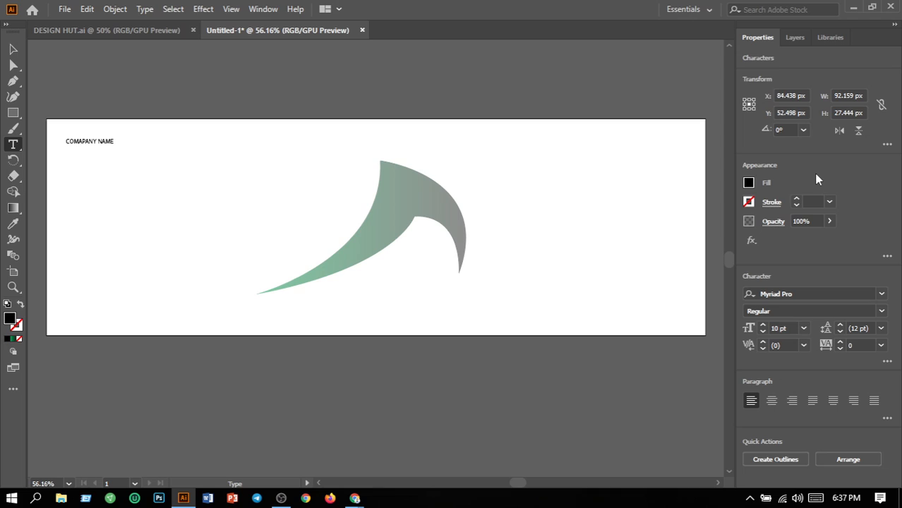
type("s")
type("ADDRESS - DHAKA")
left_click(509, 276)
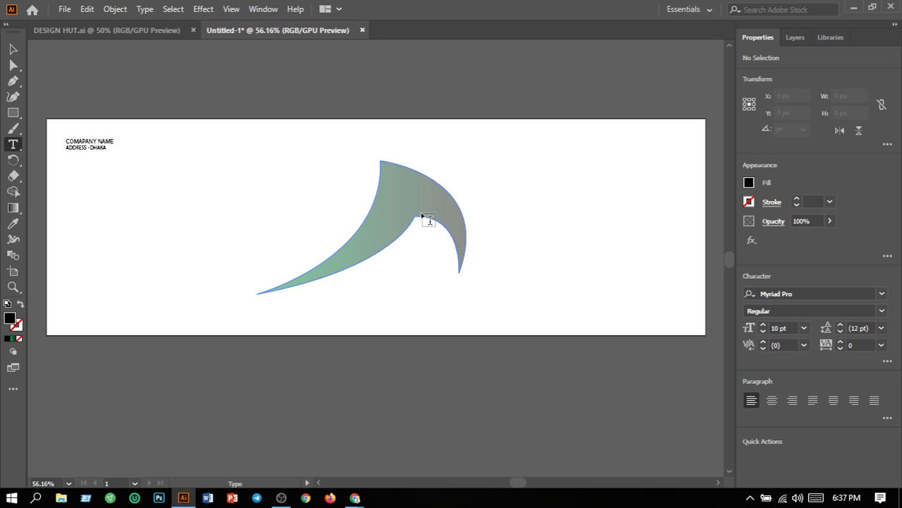
left_click(396, 215)
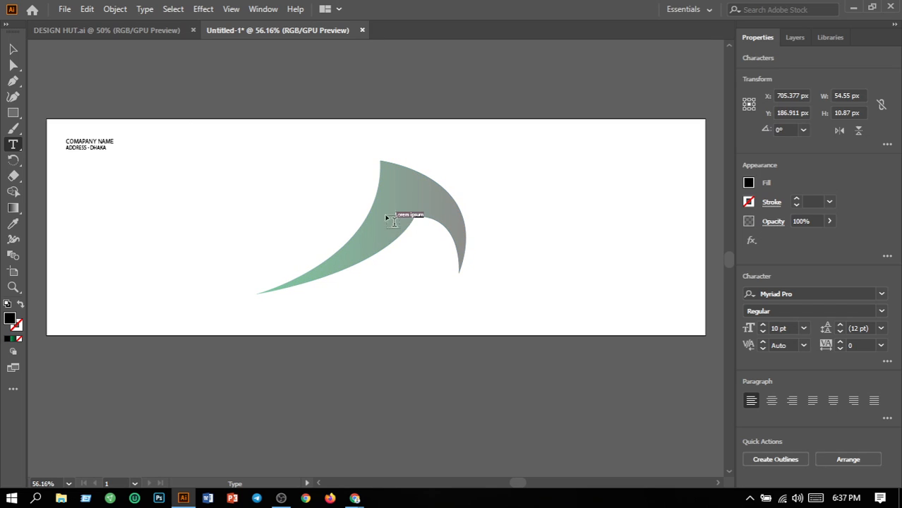
left_click(12, 49)
key("Delete")
- Lock the horn shape so that it cannot be selected while adding text over it
left_click(383, 181)
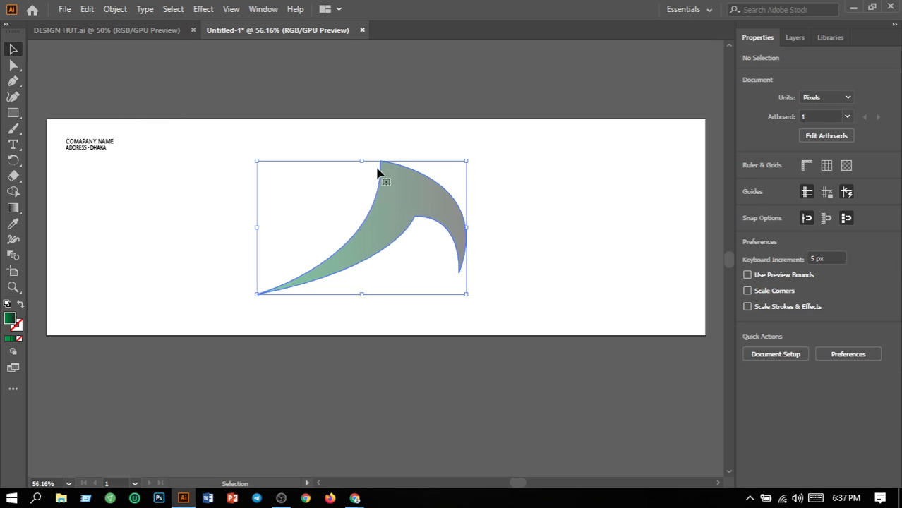
left_click(115, 8)
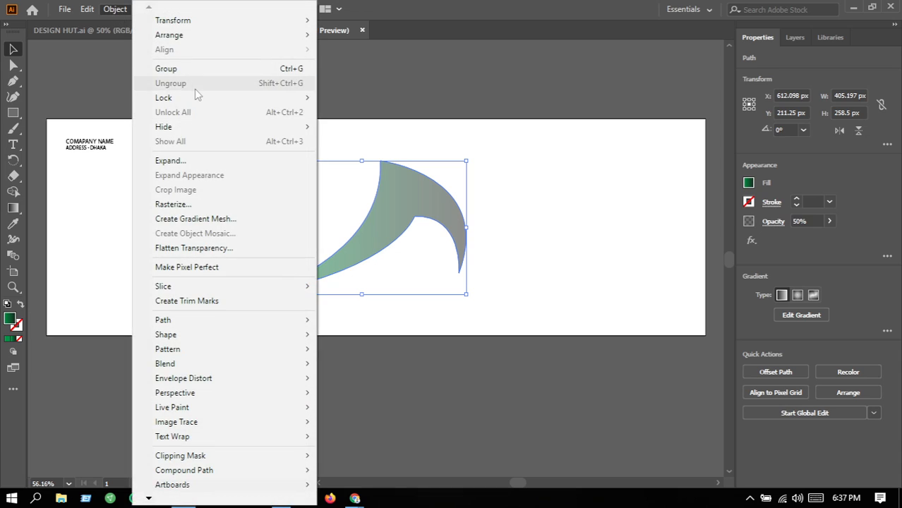
mouse_move(201, 99)
left_click(351, 96)
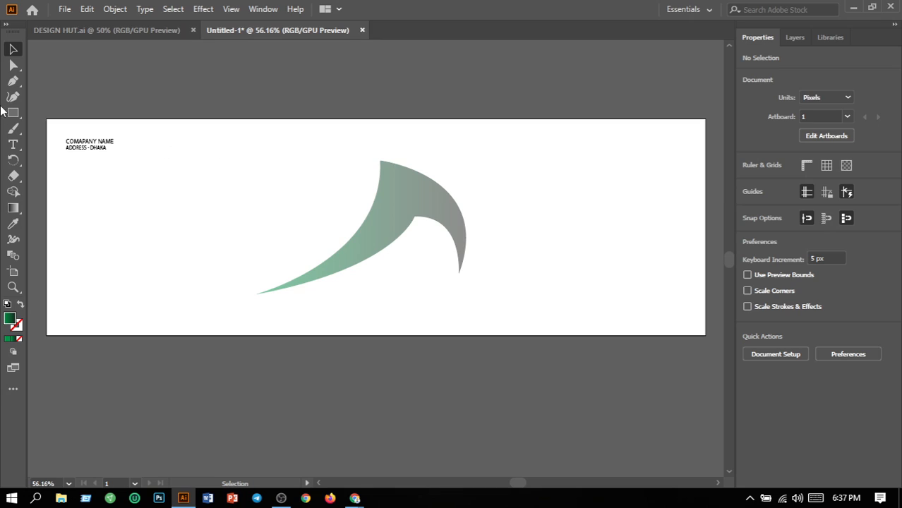
- Add the heading text "Topic" just above the horn shape, near the artboard's upper middle
left_click_drag(12, 144, 101, 150)
left_click(327, 155)
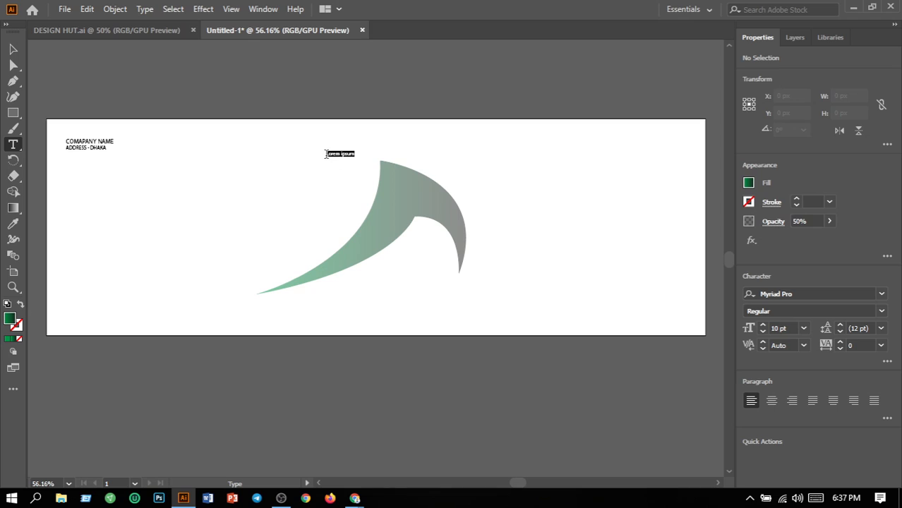
key("BackSpace")
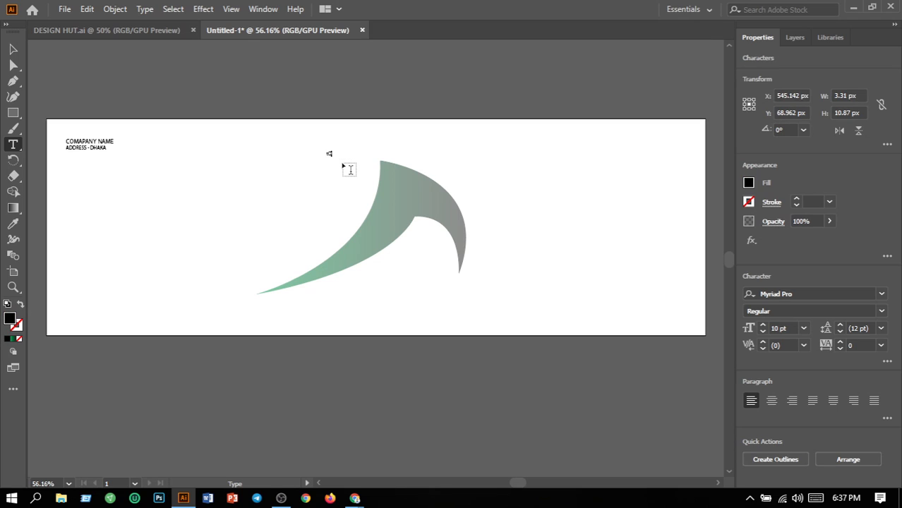
key("BackSpace")
type("Te")
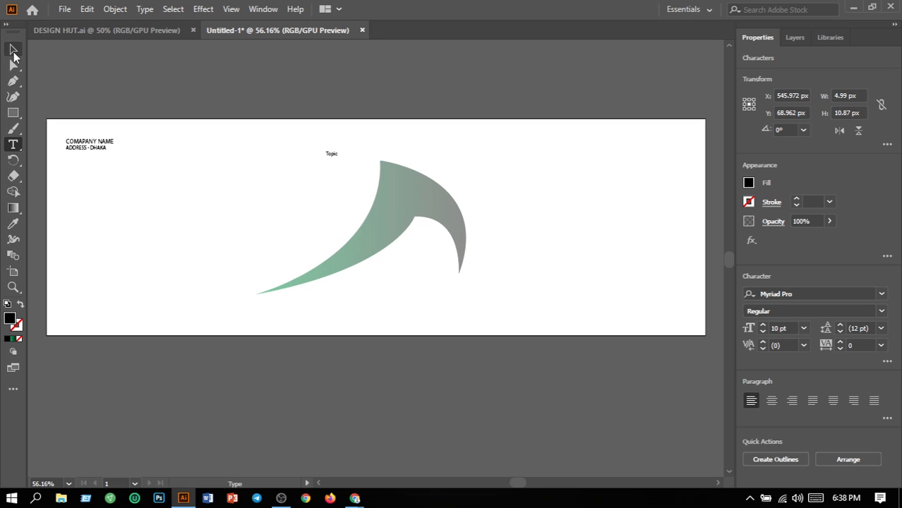
left_click(13, 49)
- Enlarge the "Topic" heading to 36 pt and move it right to sit centrally above the horn shape
left_click(804, 329)
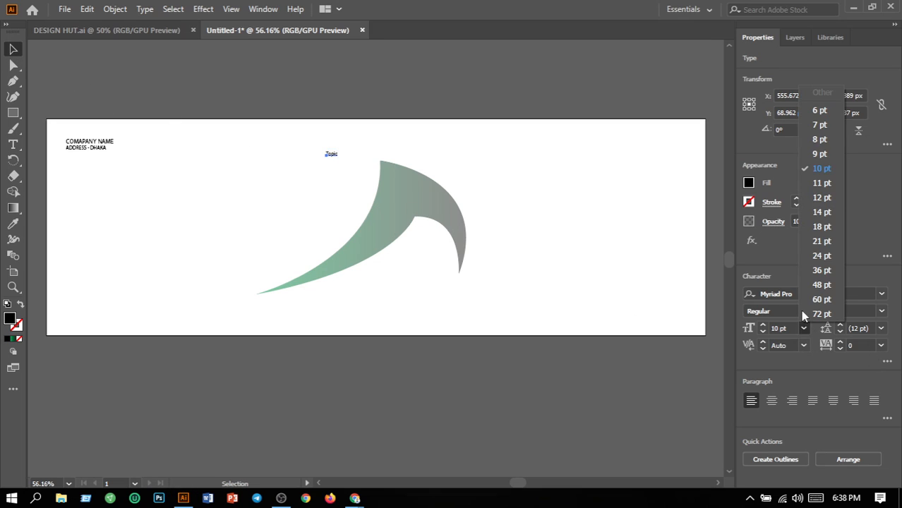
left_click(816, 275)
left_click(392, 151)
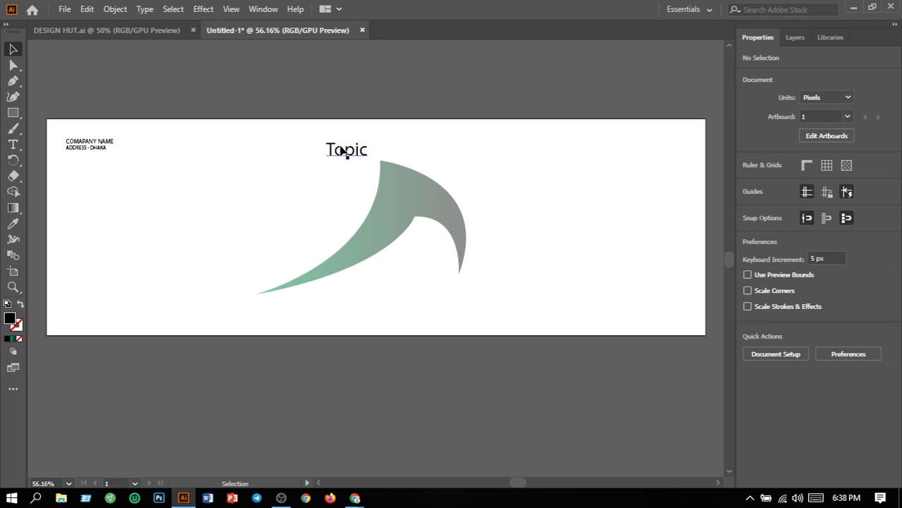
left_click_drag(352, 154, 385, 155)
left_click(523, 199)
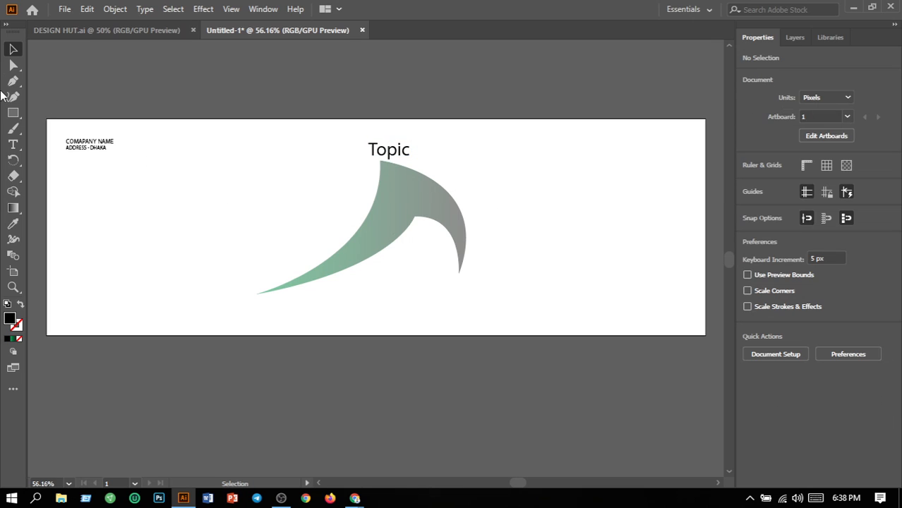
- Add a 14 pt placeholder text area of about 956 x 250 px below the heading, centre-align its text and deselect it
left_click(13, 146)
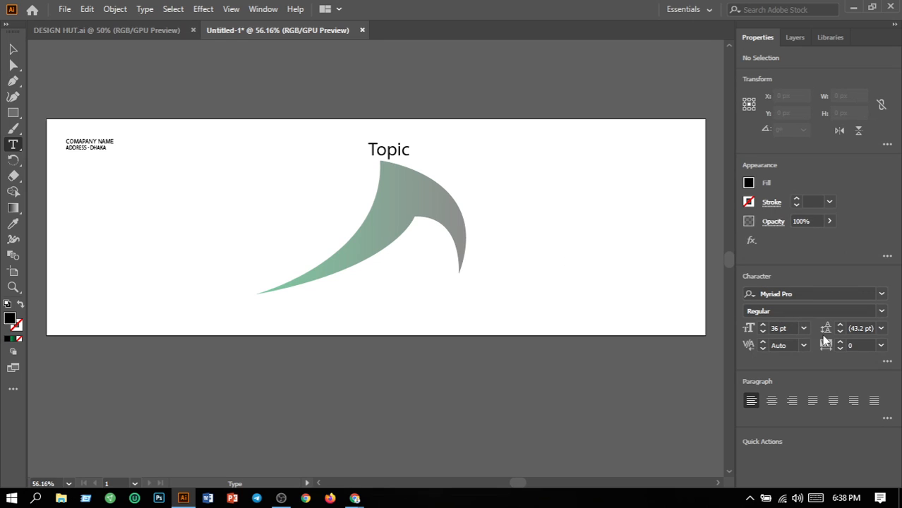
left_click(804, 328)
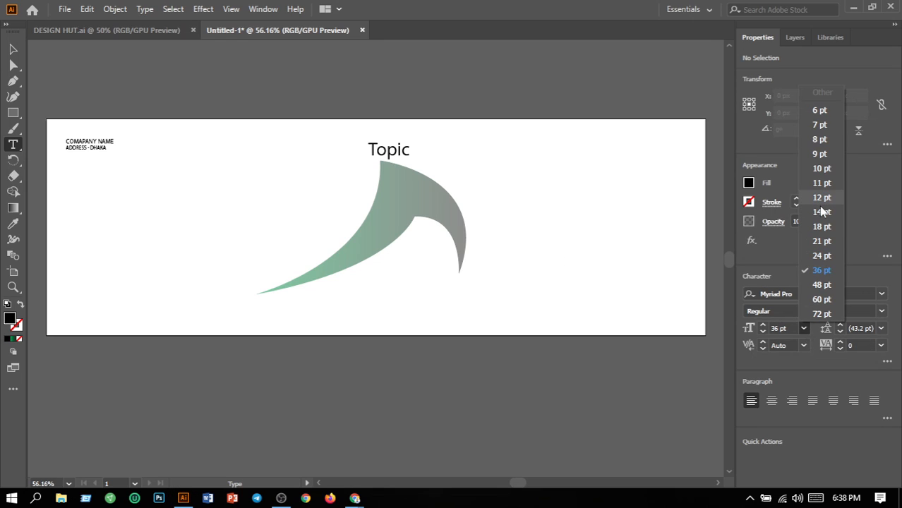
left_click(822, 214)
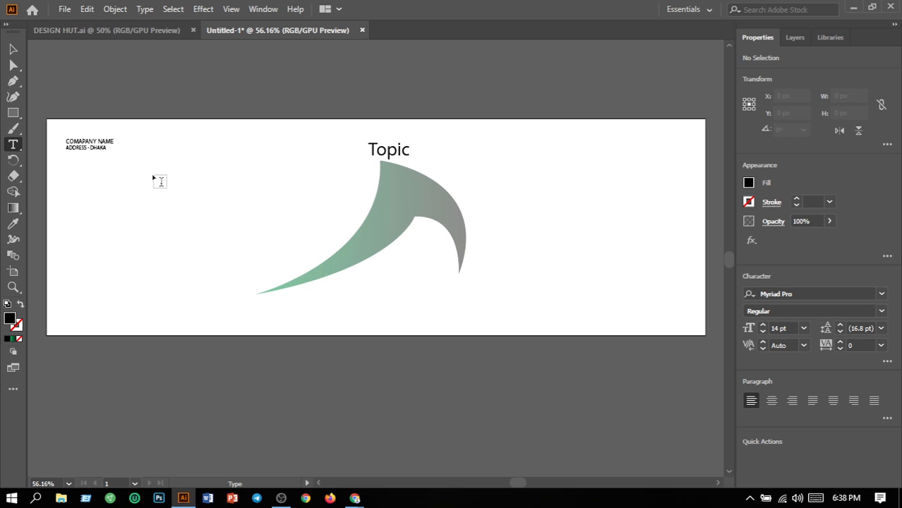
left_click_drag(132, 175, 624, 307)
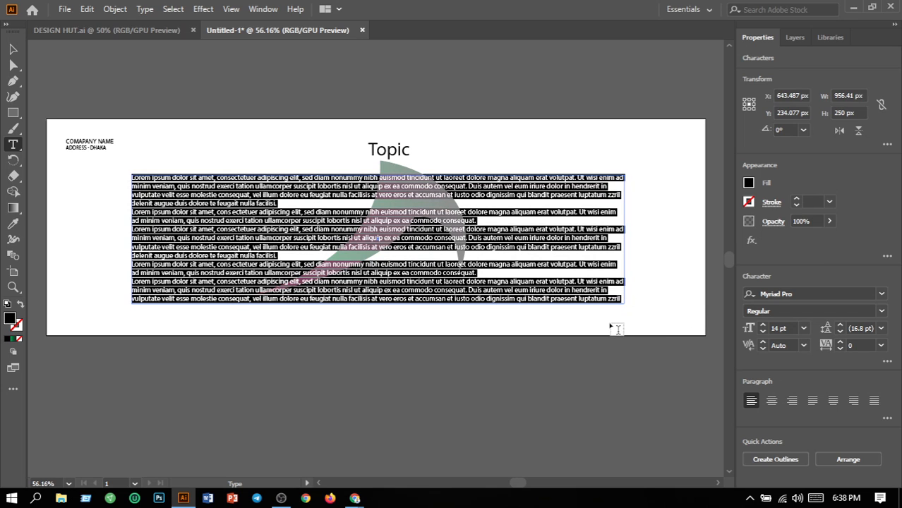
left_click(771, 401)
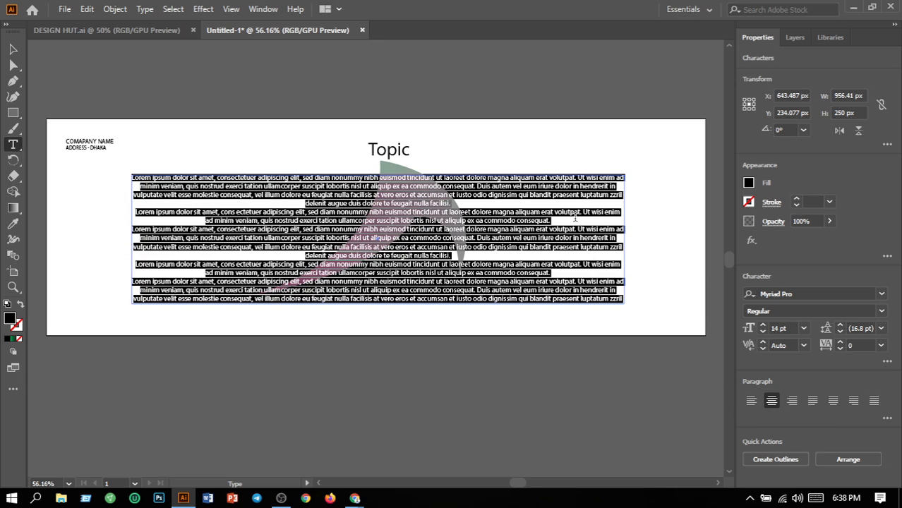
left_click(12, 50)
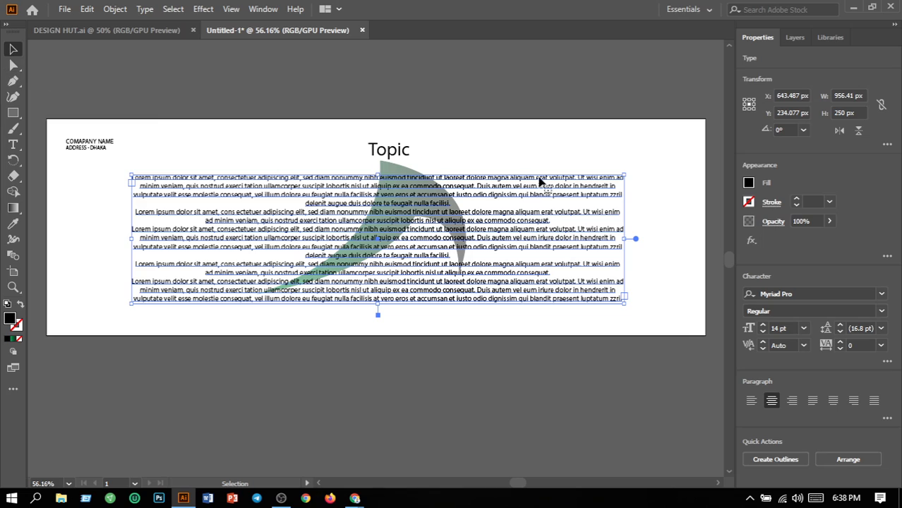
left_click(558, 166)
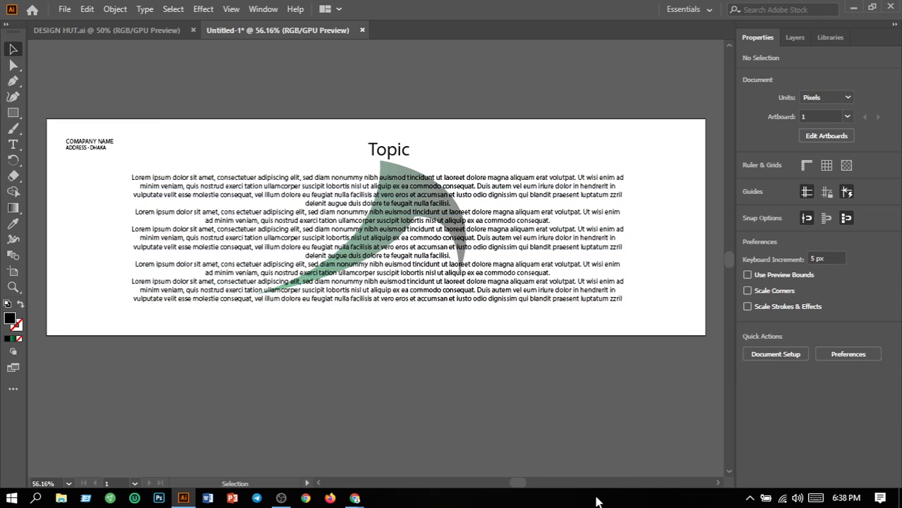